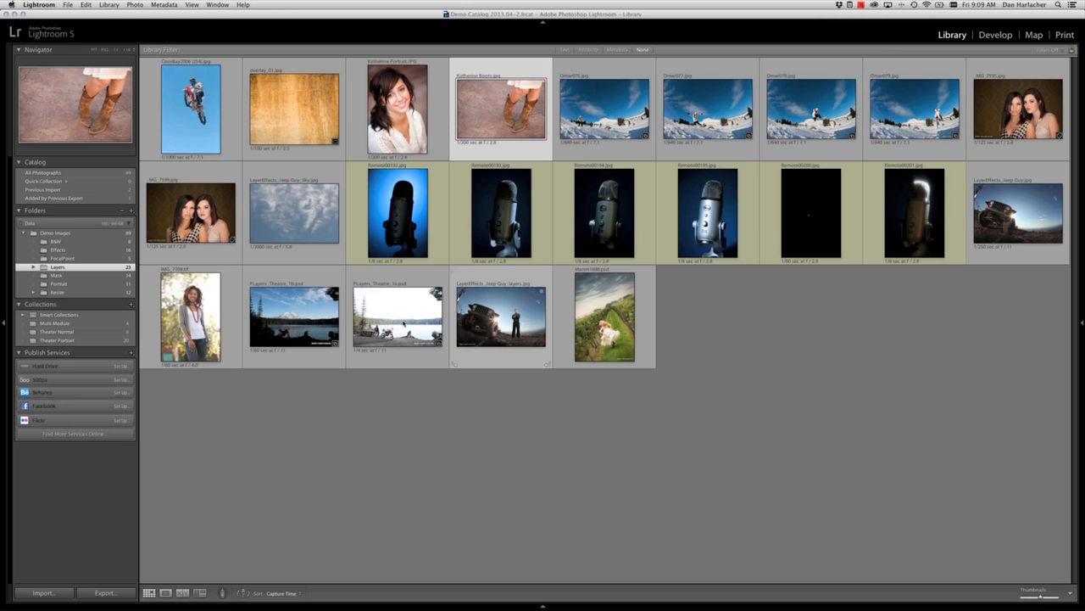
Send the portrait of the woman in the grey cardigan from Lightroom to the Perfect Photo Suite 7 plug-in
click(223, 323)
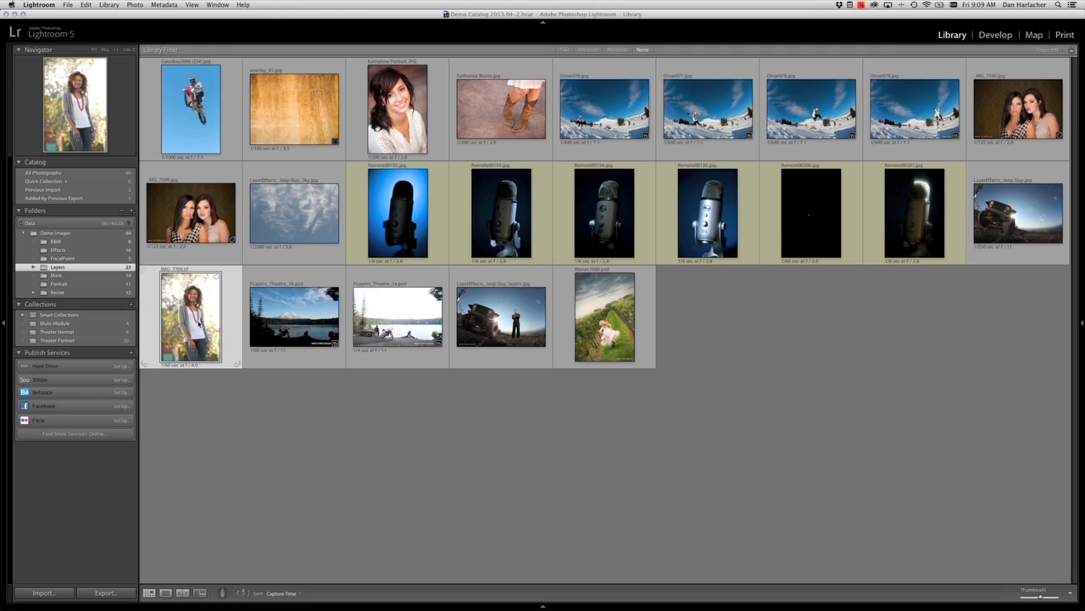
click(67, 5)
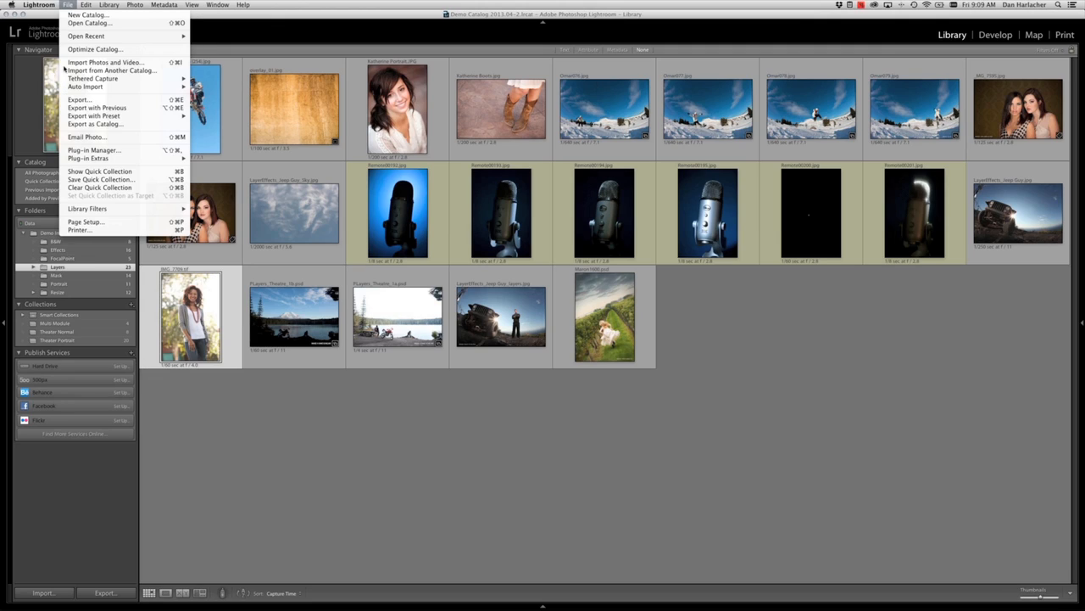
mouse_move(85, 159)
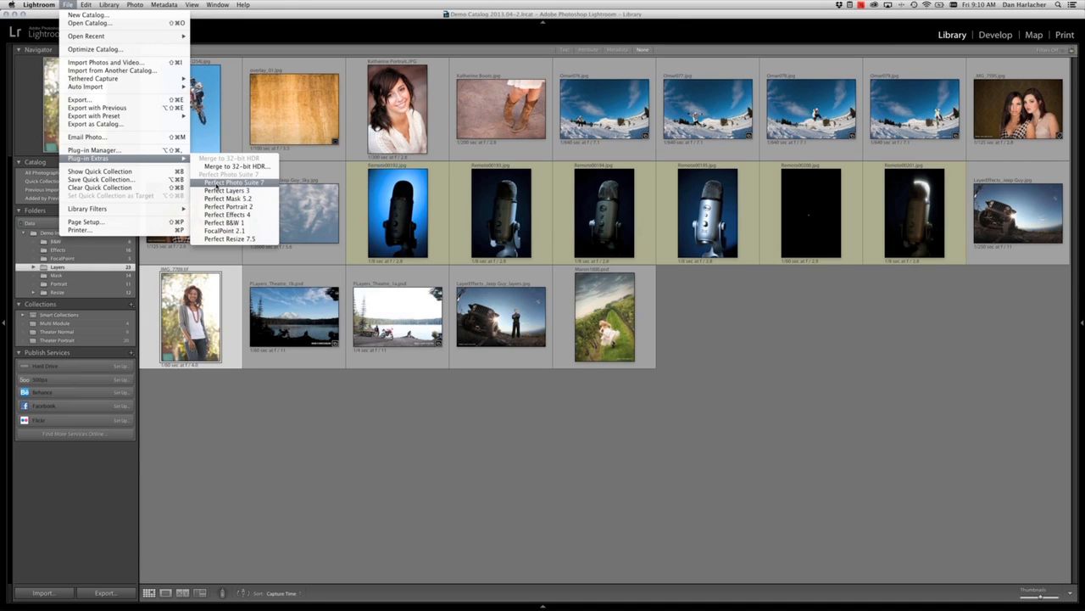
click(216, 183)
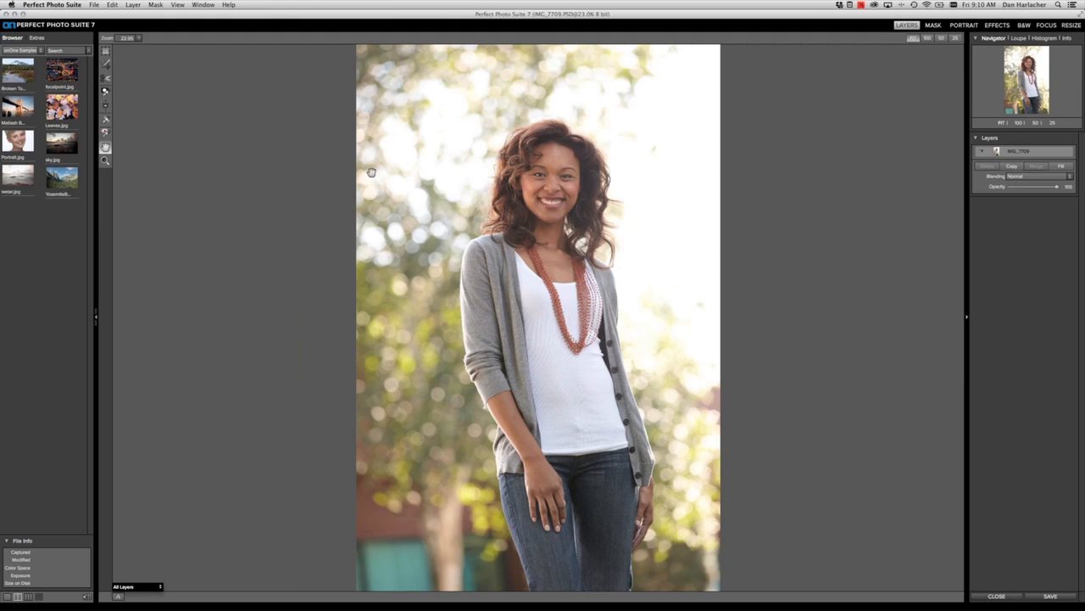
Browse the Textures - Paper presets in the Effects module and apply Tattered Paper Gray to the portrait
click(997, 26)
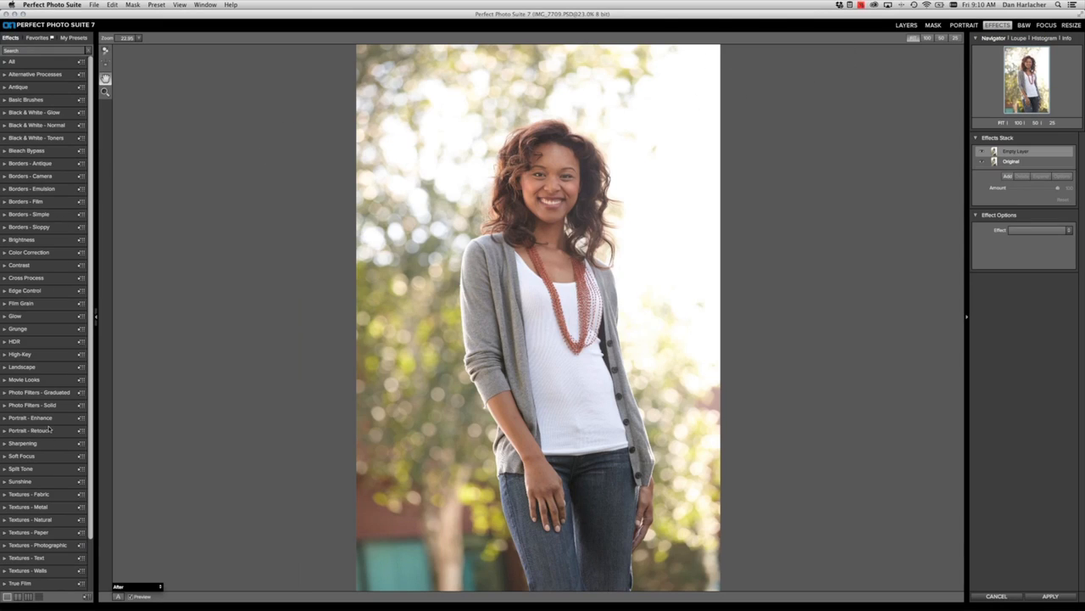
scroll(50, 429, down, 3)
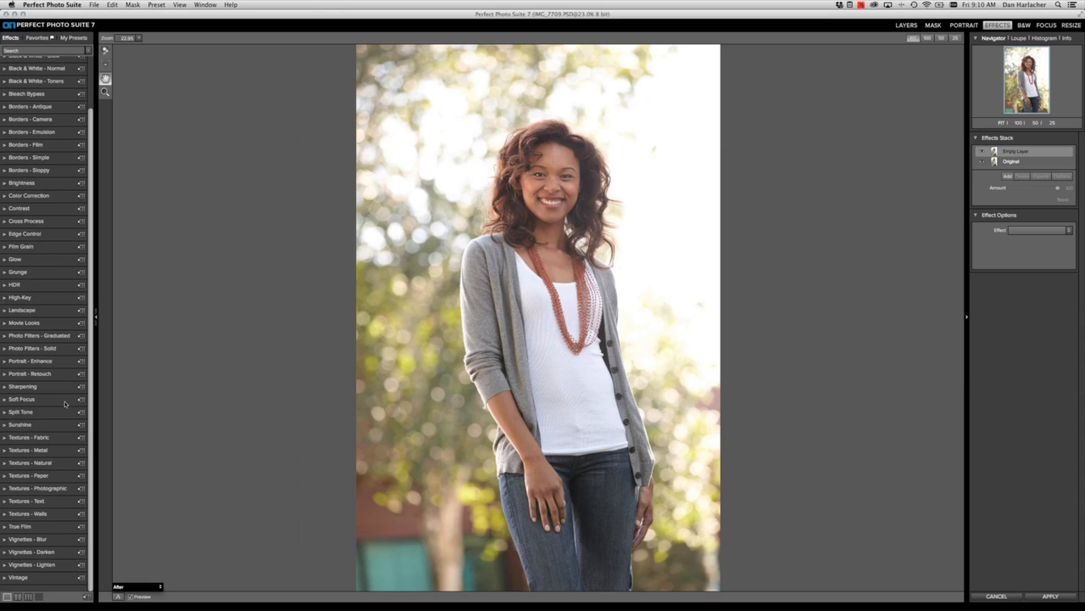
drag(99, 322, 120, 323)
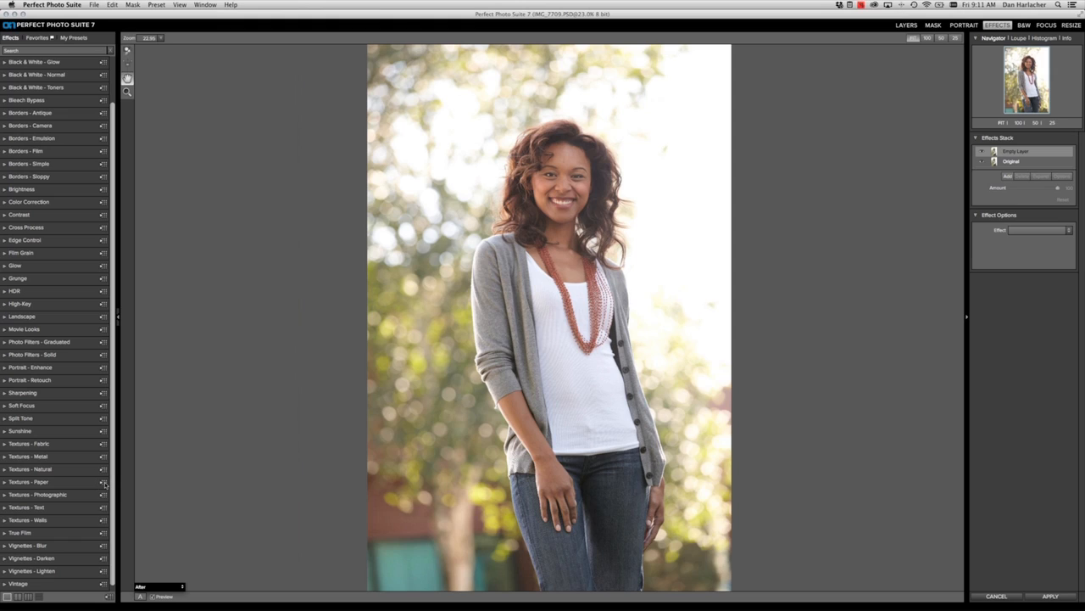
click(105, 483)
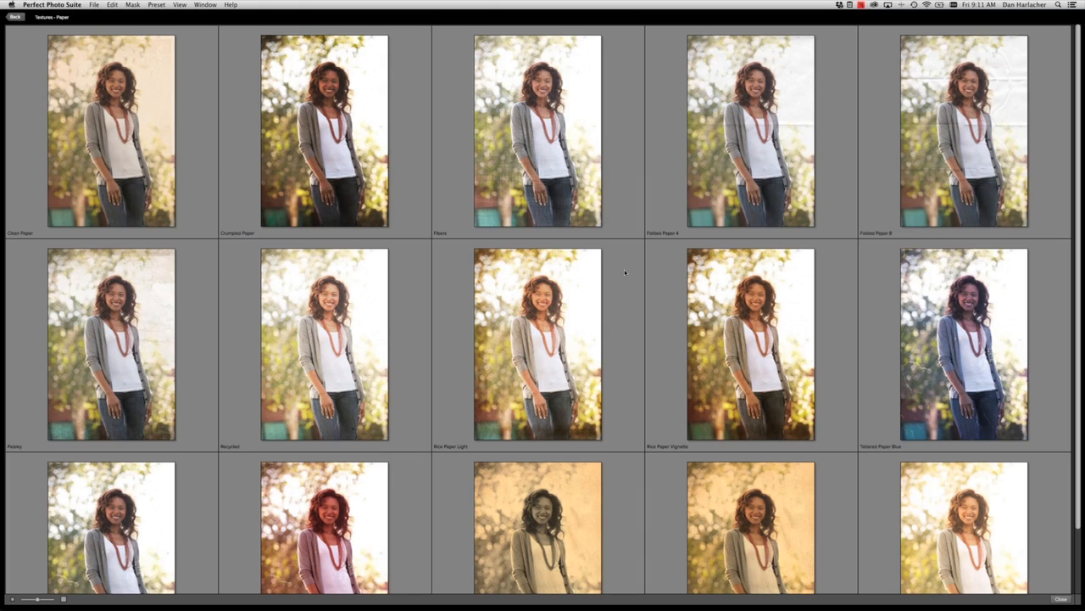
scroll(625, 272, down, 1)
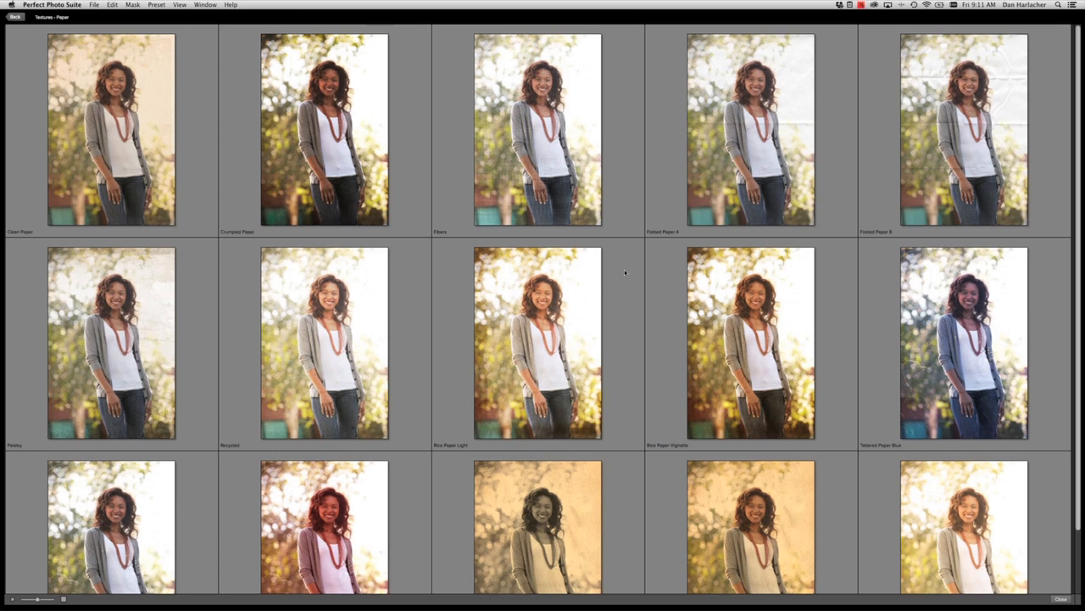
scroll(625, 273, down, 3)
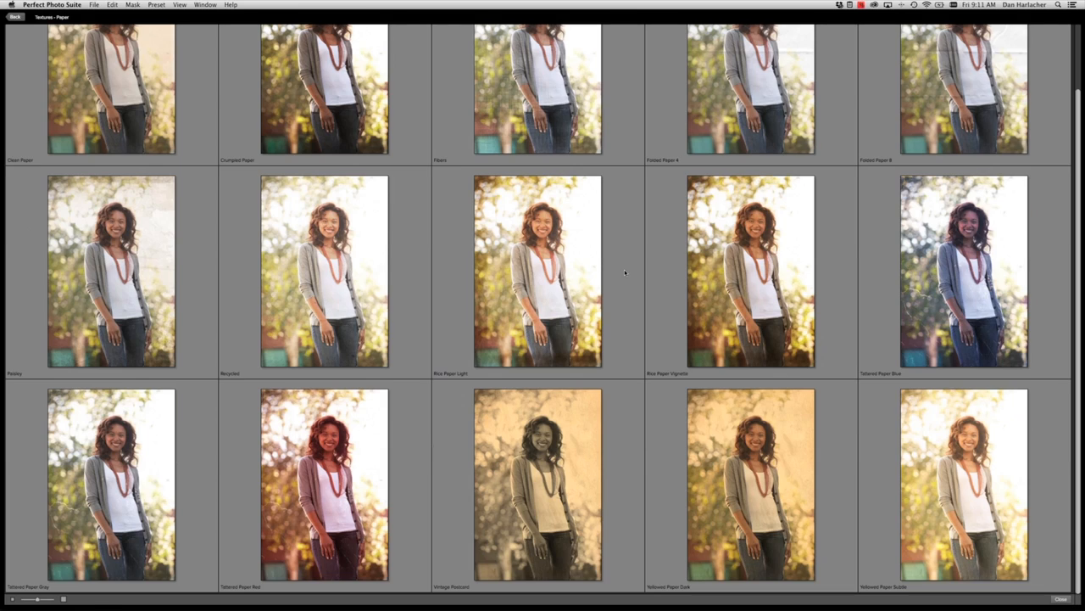
click(116, 497)
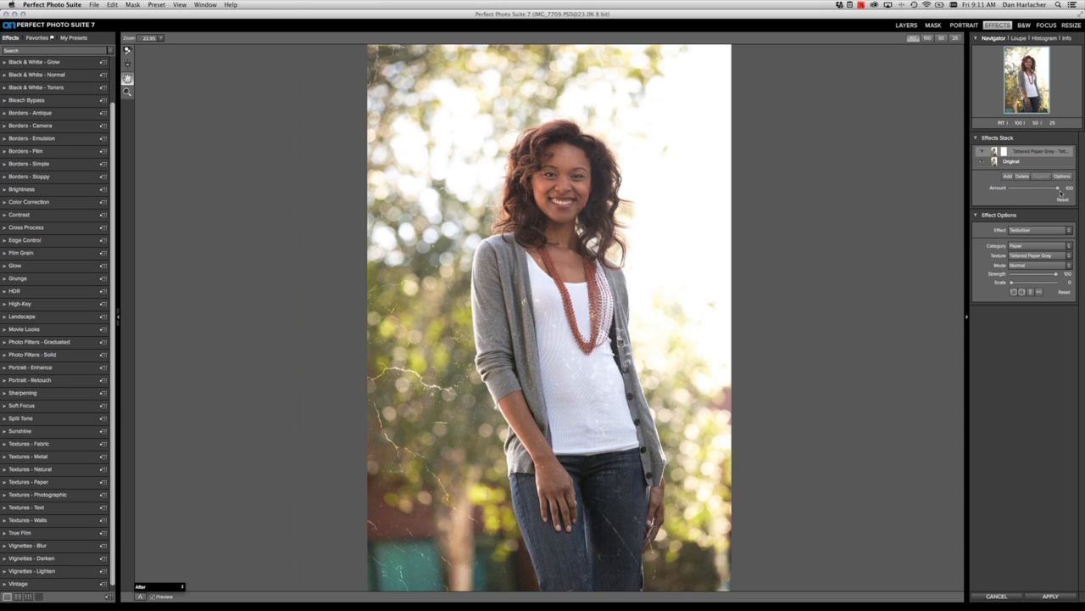
Cancel the Effects editing, discard the Tattered Paper Gray effect and return to Layers
mouse_move(1056, 190)
mouse_down()
mouse_move(1019, 190)
mouse_move(1067, 188)
mouse_up()
click(990, 597)
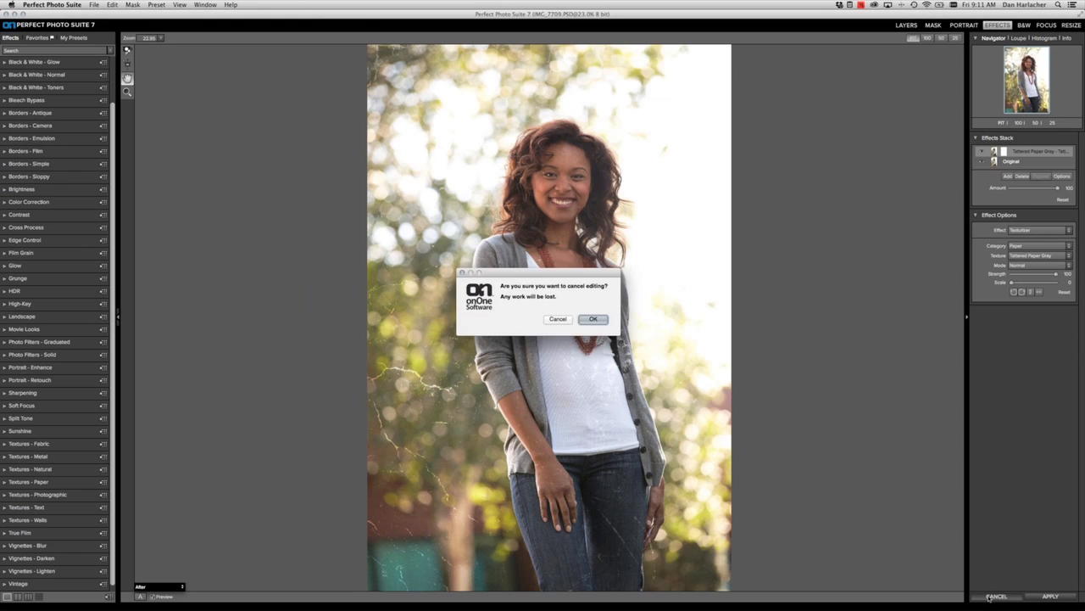
click(593, 319)
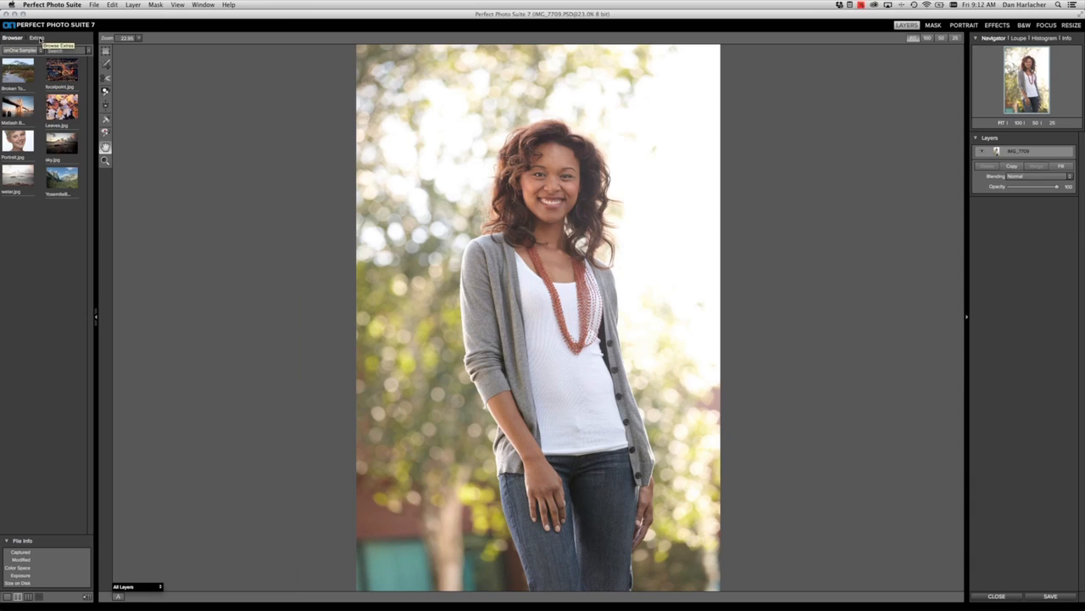
Add the Grunge Vignette image from the Metal textures in Extras as a new layer above the portrait
click(38, 39)
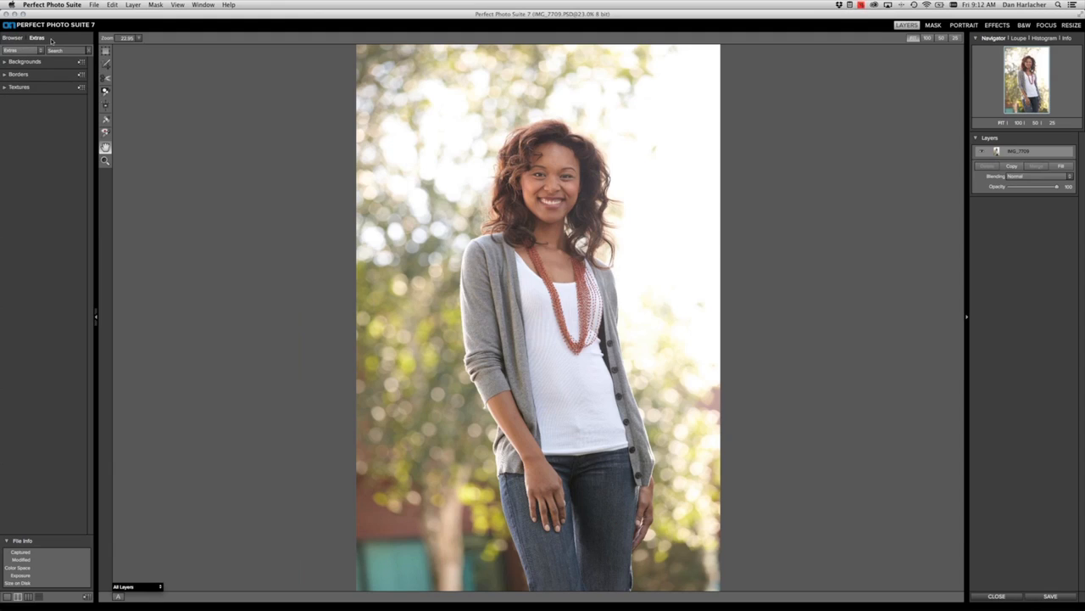
click(5, 89)
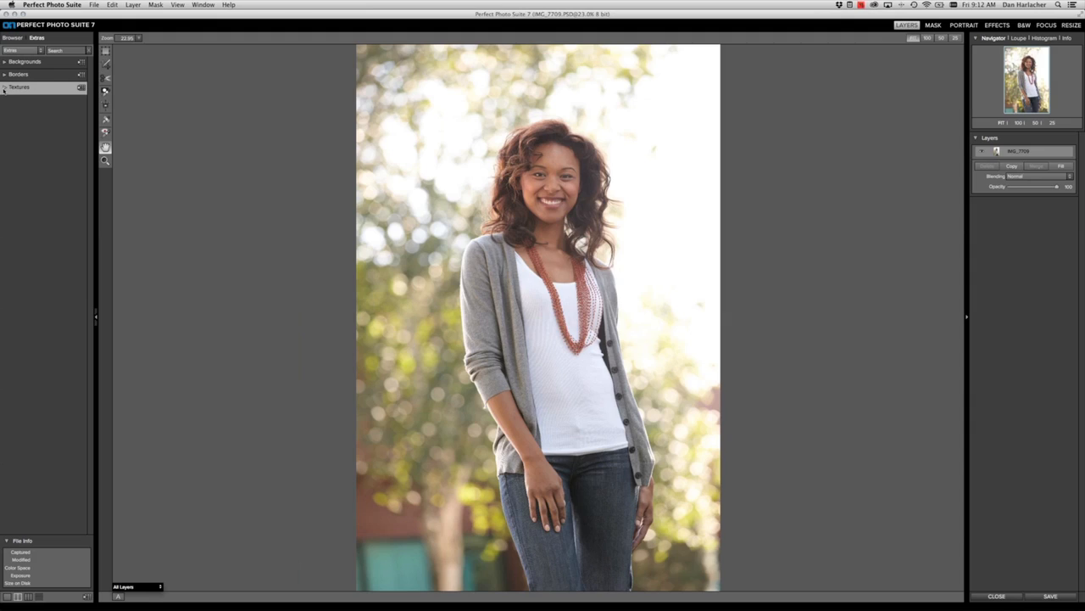
click(4, 88)
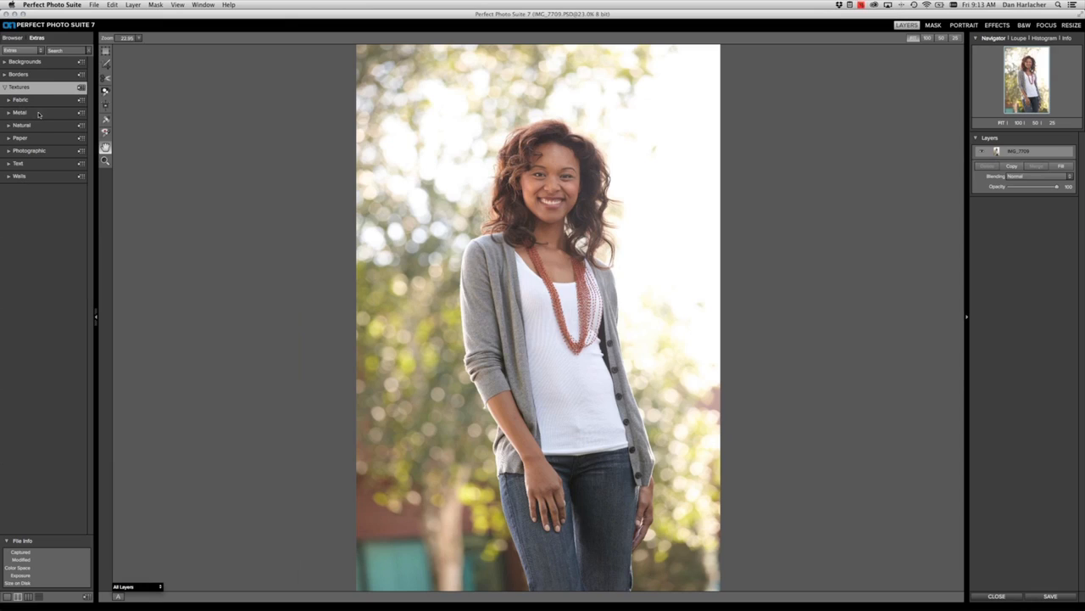
click(82, 114)
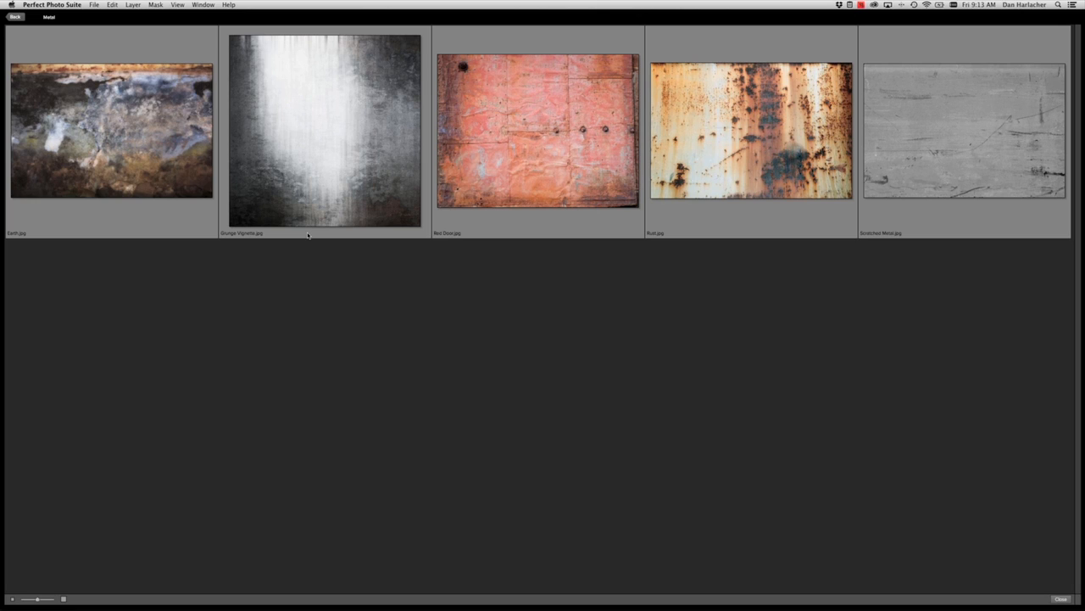
double_click(289, 202)
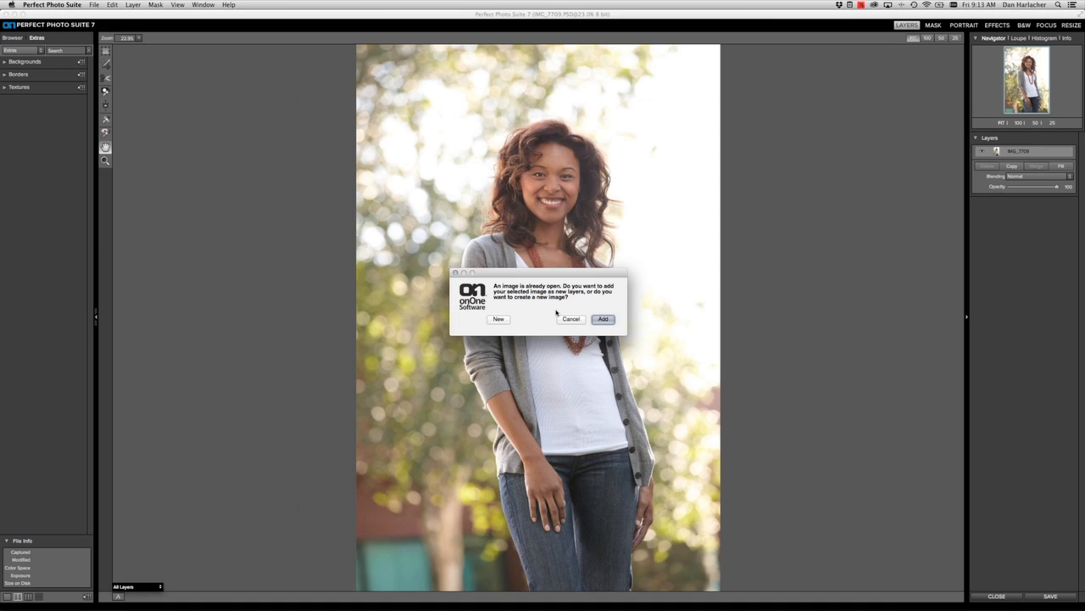
click(604, 319)
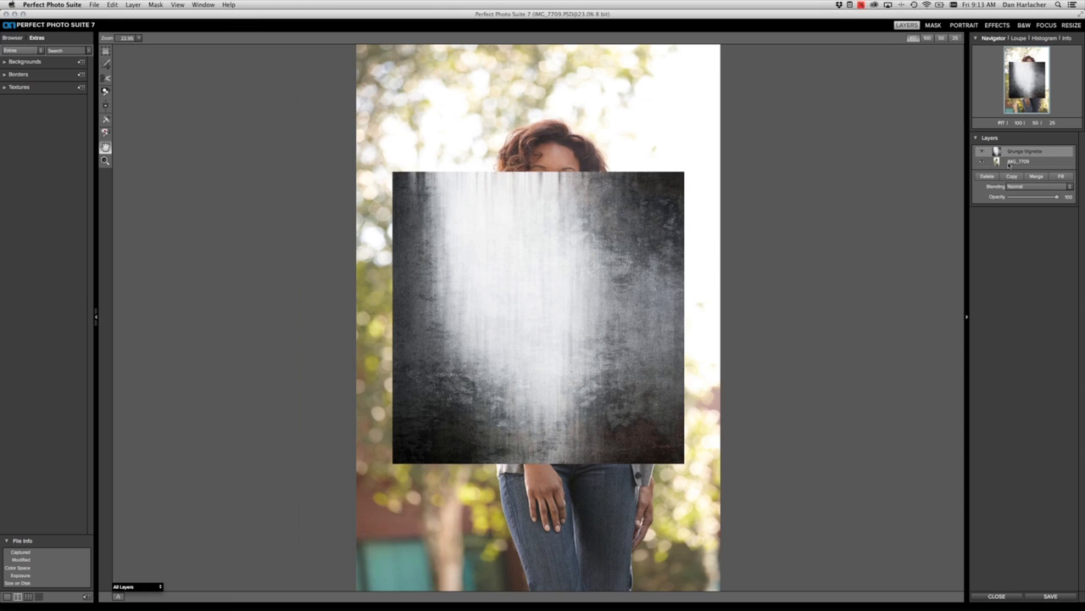
Hide and show the Grunge Vignette layer to compare the image with and without it
click(982, 151)
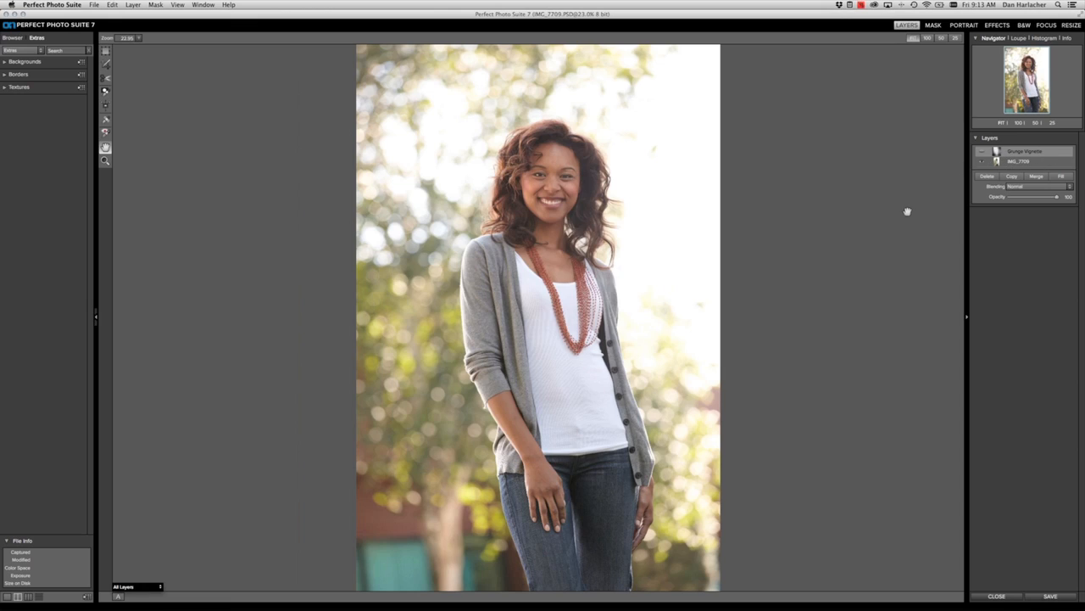
click(983, 153)
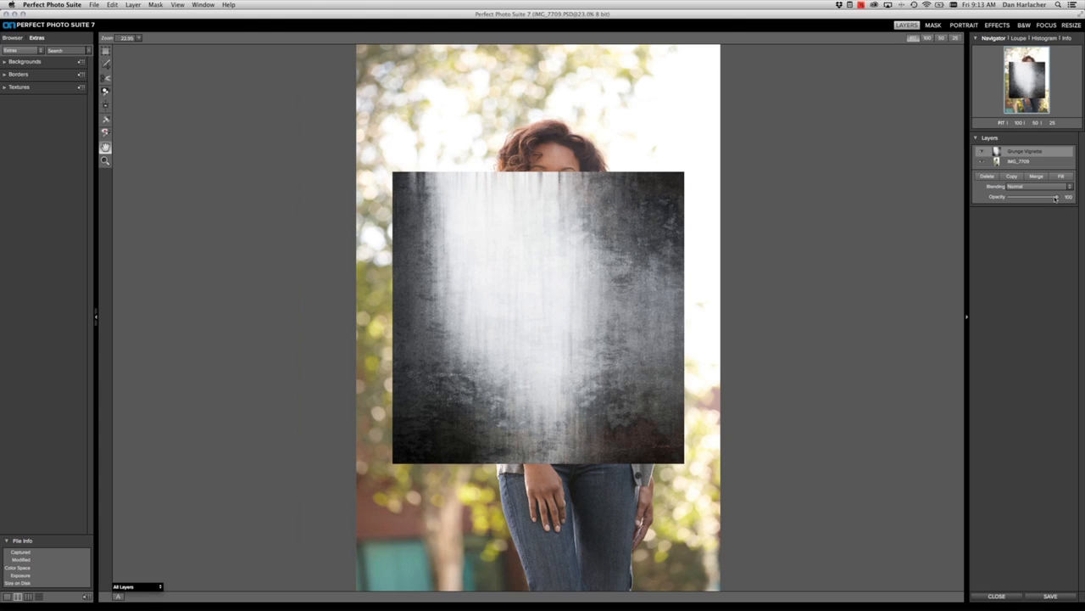
mouse_move(1056, 198)
mouse_down()
mouse_move(1011, 197)
mouse_move(1060, 198)
mouse_up()
Transform the Grunge Vignette layer to fill the whole canvas and apply the change
click(106, 52)
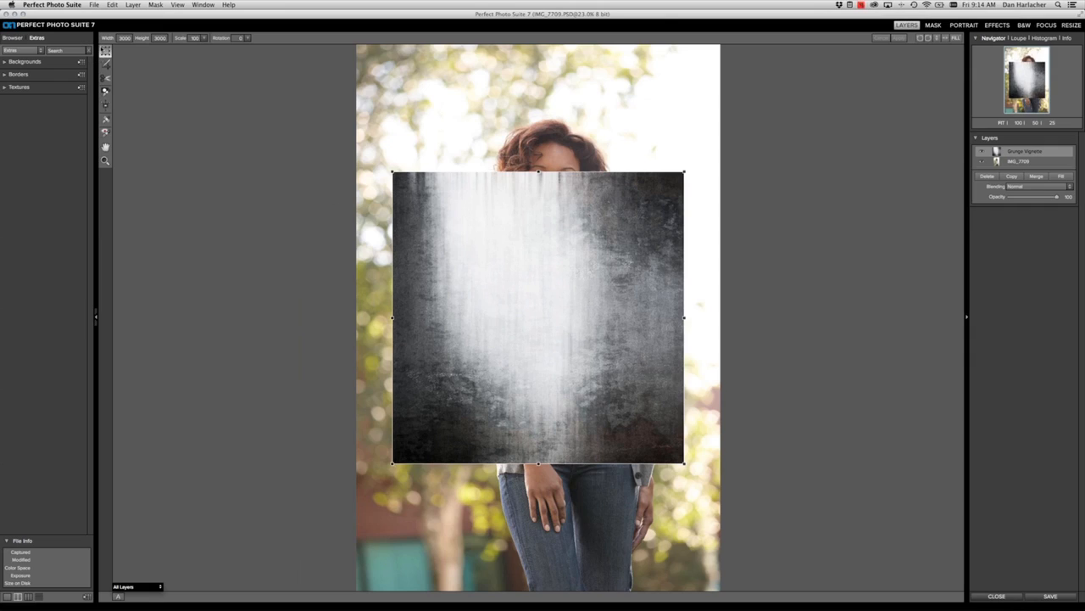
click(955, 39)
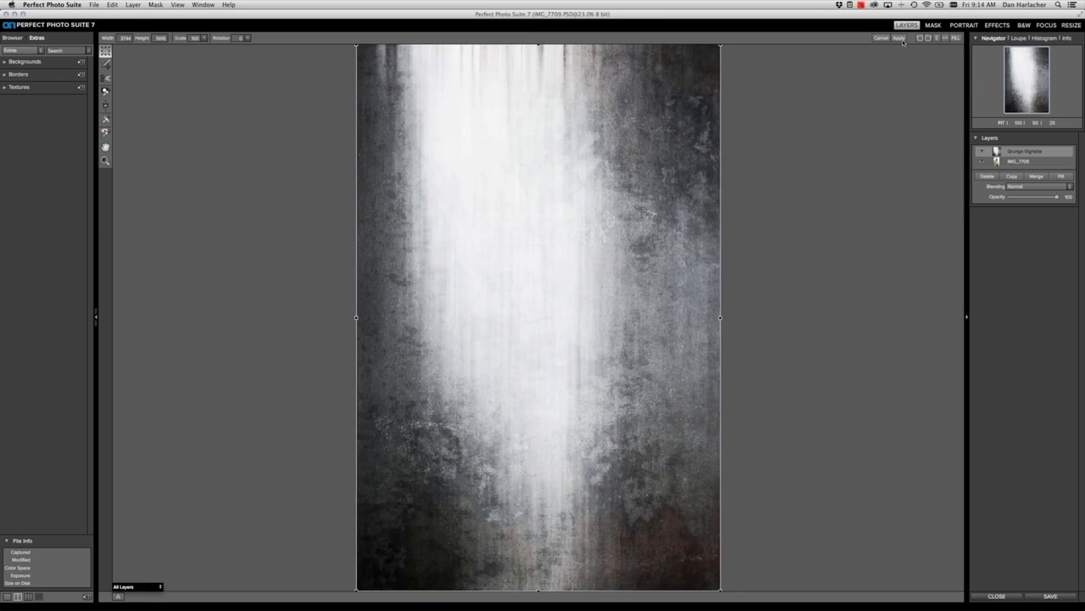
click(898, 39)
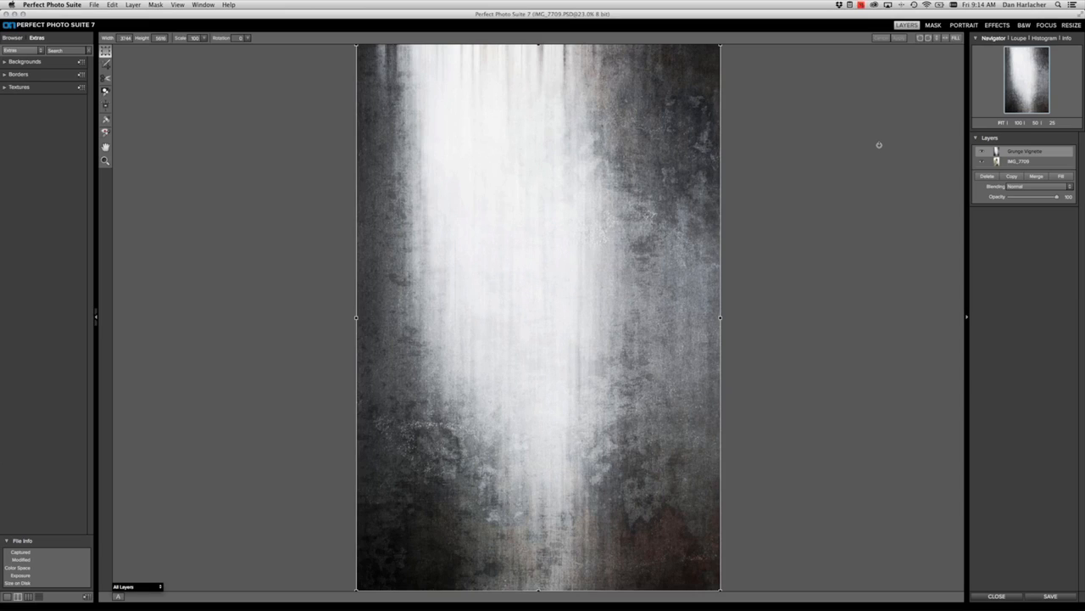
Set the Grunge Vignette layer's blending mode to Soft Light and compare the photo with and without the texture
click(1027, 188)
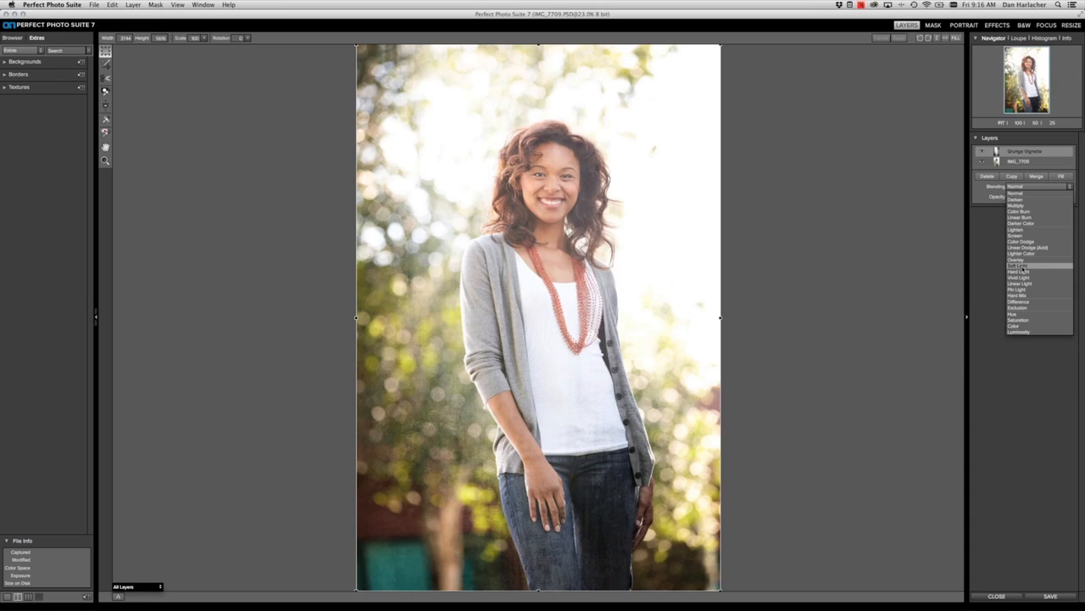
click(1025, 269)
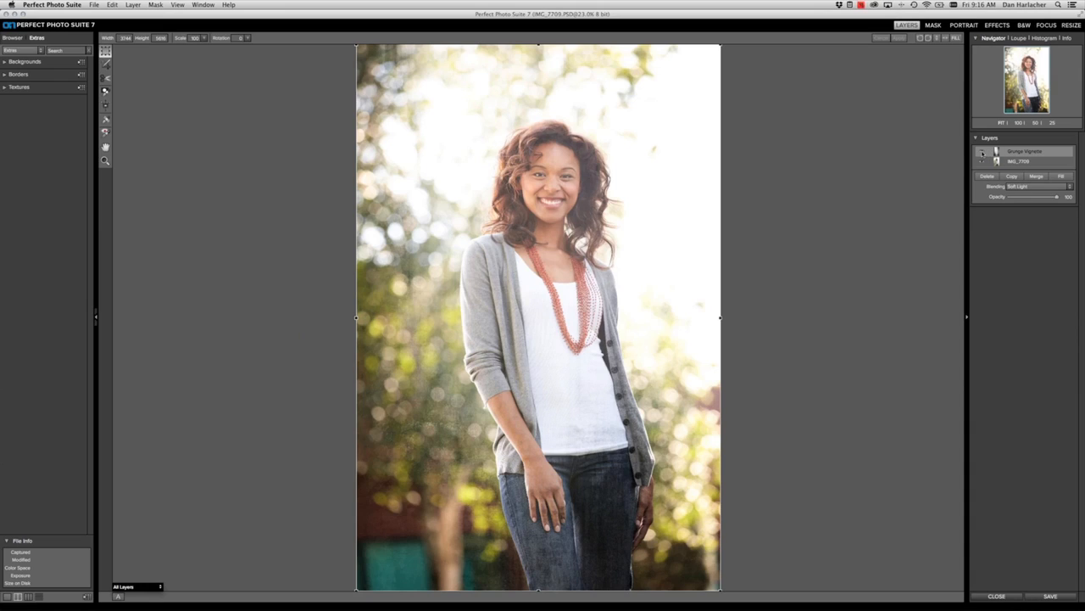
click(982, 152)
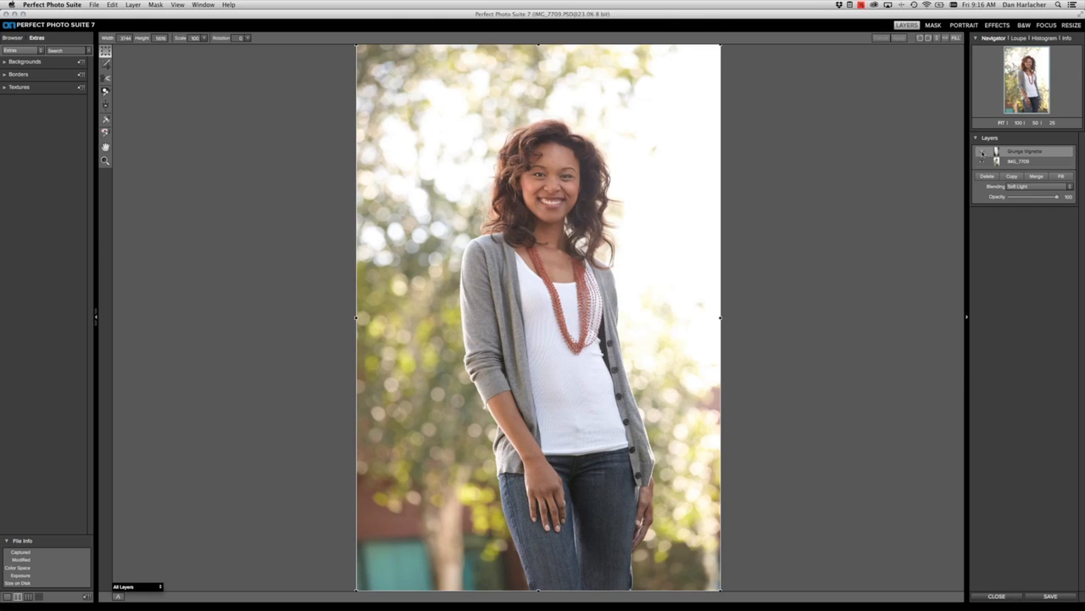
click(983, 153)
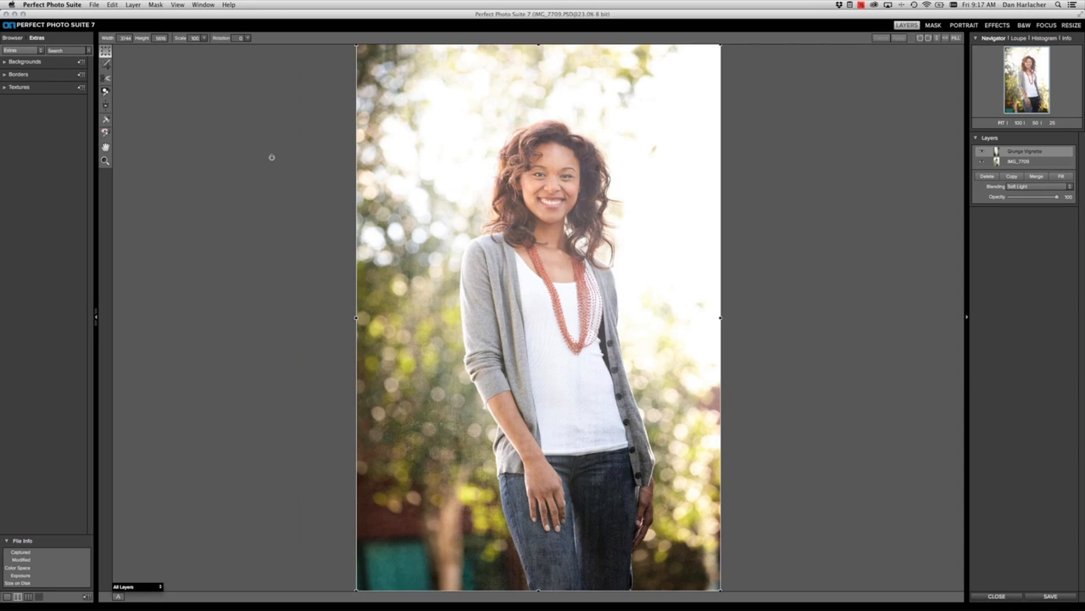
Paint the Grunge Vignette texture out over the woman's face and neck with the masking brush at size 500 and 50% opacity
click(105, 92)
key(bracketright)
key(bracketright)
key(bracketright)
key(bracketright)
key(bracketright)
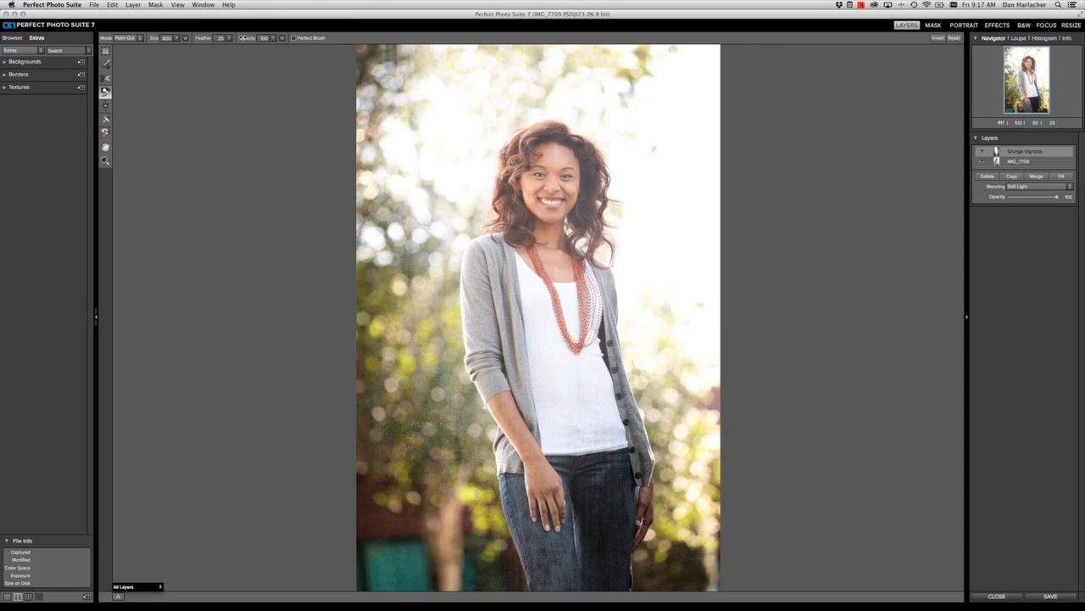
drag(243, 37, 213, 37)
key(bracketleft)
mouse_move(551, 191)
mouse_down()
mouse_move(538, 204)
mouse_move(531, 179)
mouse_move(565, 157)
mouse_move(577, 163)
mouse_move(566, 210)
mouse_move(531, 208)
mouse_move(541, 208)
mouse_move(530, 219)
mouse_move(544, 252)
mouse_move(560, 255)
mouse_move(569, 163)
mouse_move(558, 156)
mouse_move(525, 176)
mouse_move(550, 250)
mouse_move(580, 199)
mouse_move(549, 146)
mouse_move(523, 199)
mouse_move(516, 246)
mouse_up()
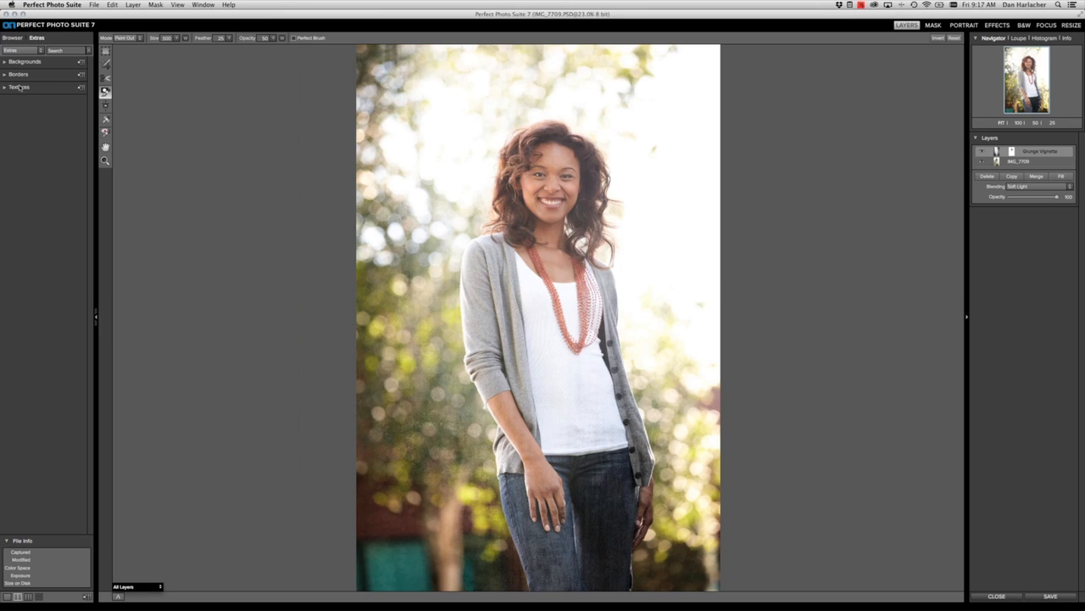
Add the Postcard image from the Paper textures as a new layer above Grunge Vignette
click(81, 87)
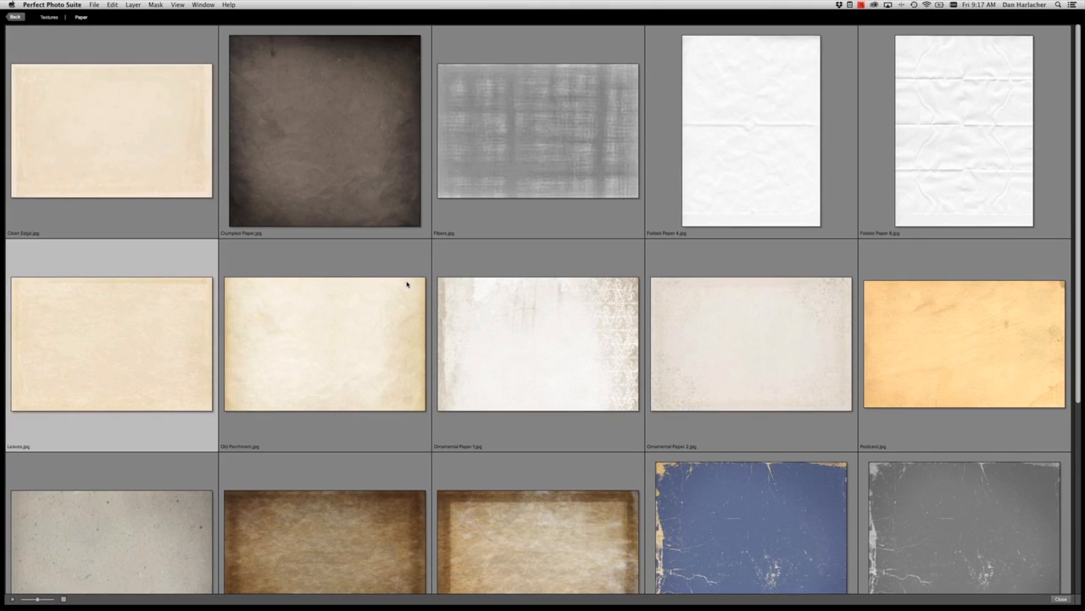
scroll(406, 284, down, 2)
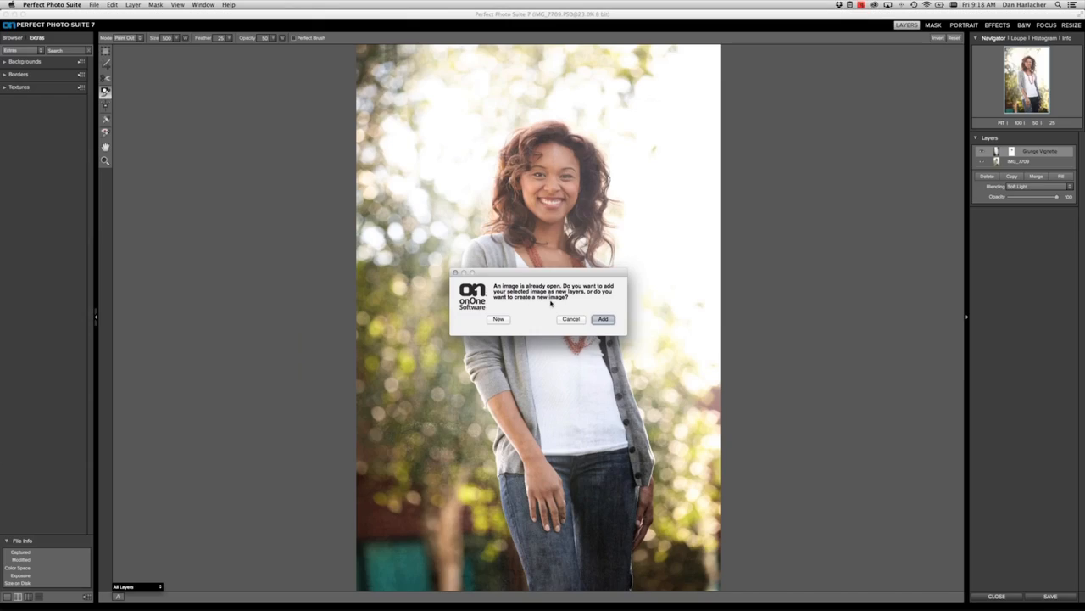
click(604, 319)
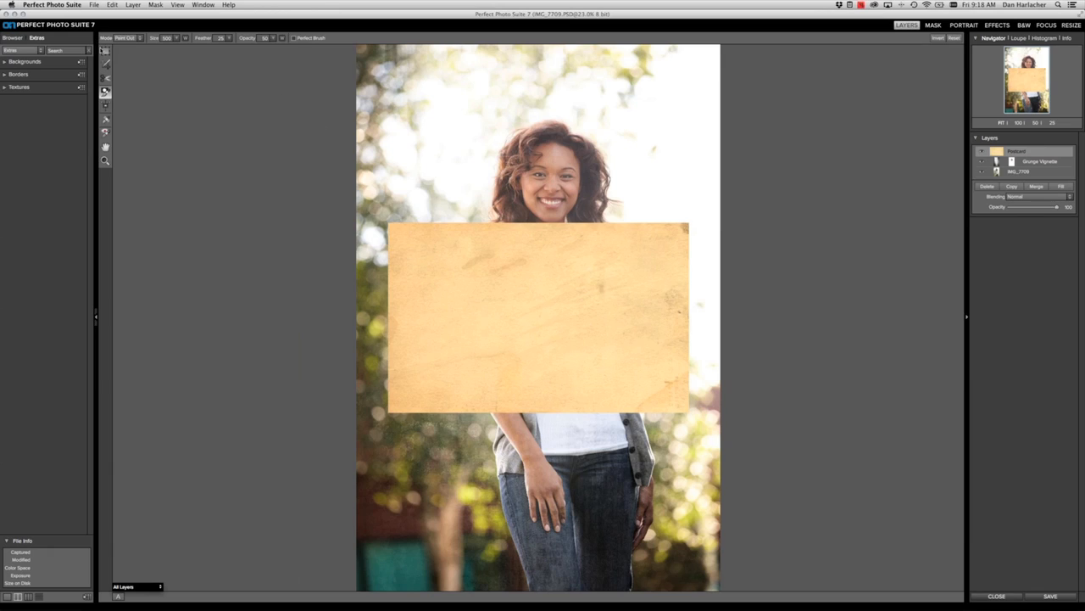
Rotate the Postcard layer 90 degrees, enlarge it to the canvas, stretch both sides past the photo's edges and apply the transform
click(105, 51)
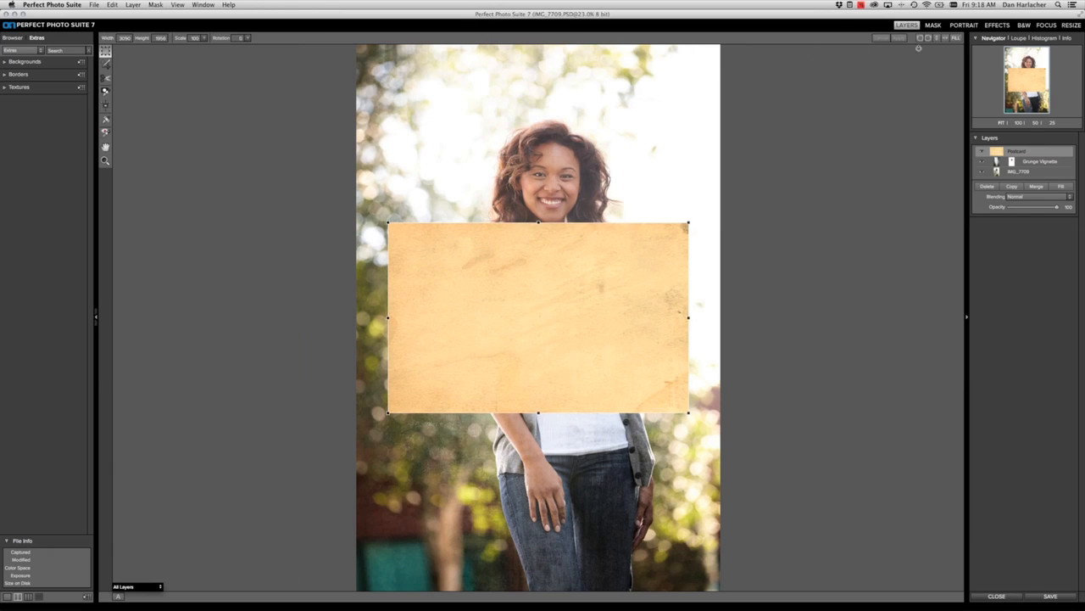
click(920, 39)
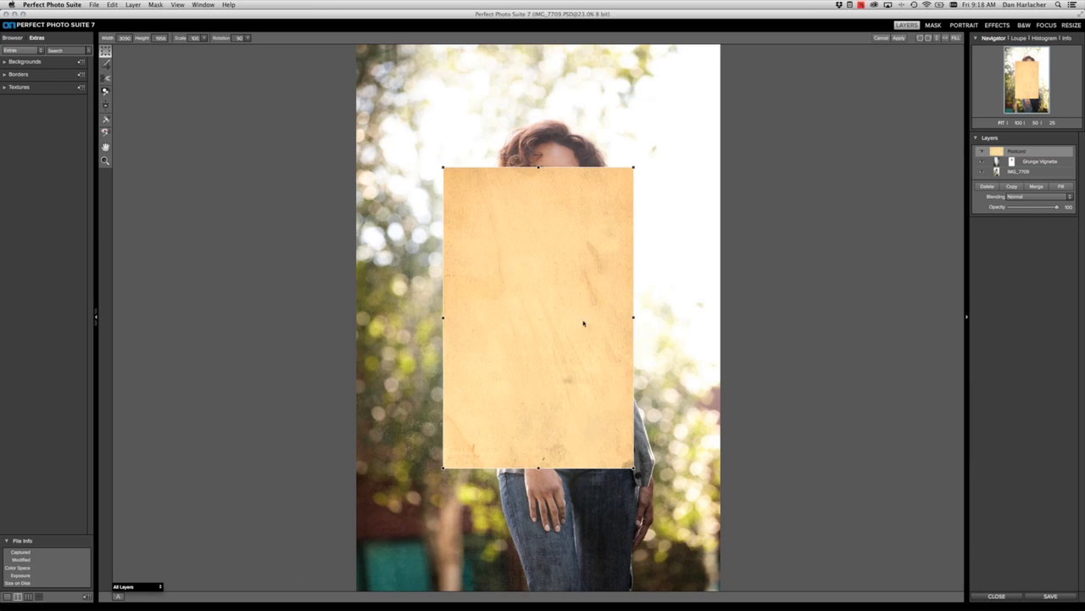
click(956, 38)
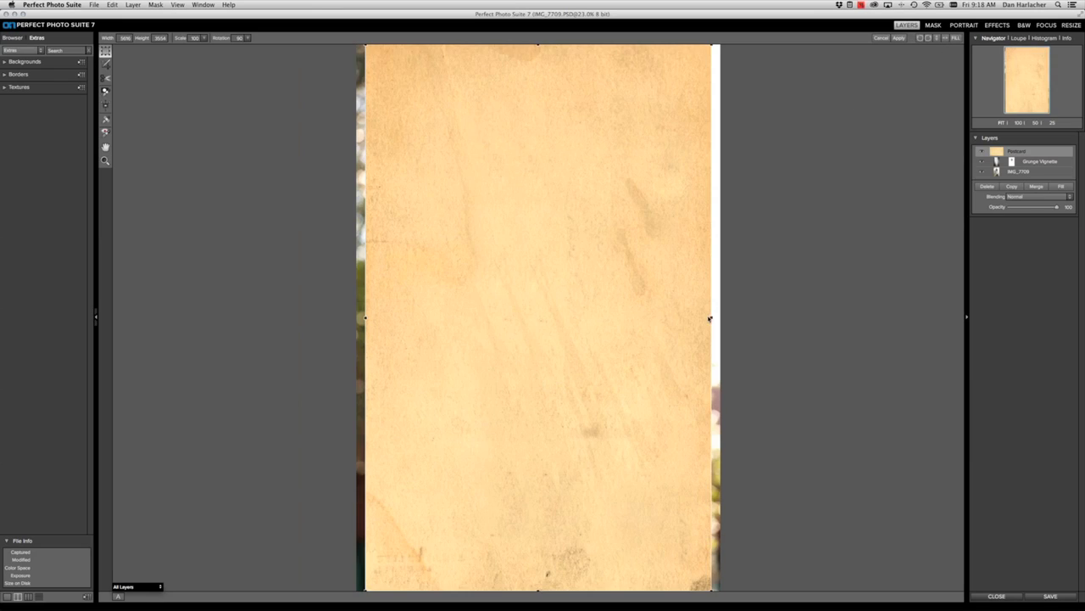
drag(712, 319, 723, 318)
drag(363, 318, 349, 318)
click(898, 38)
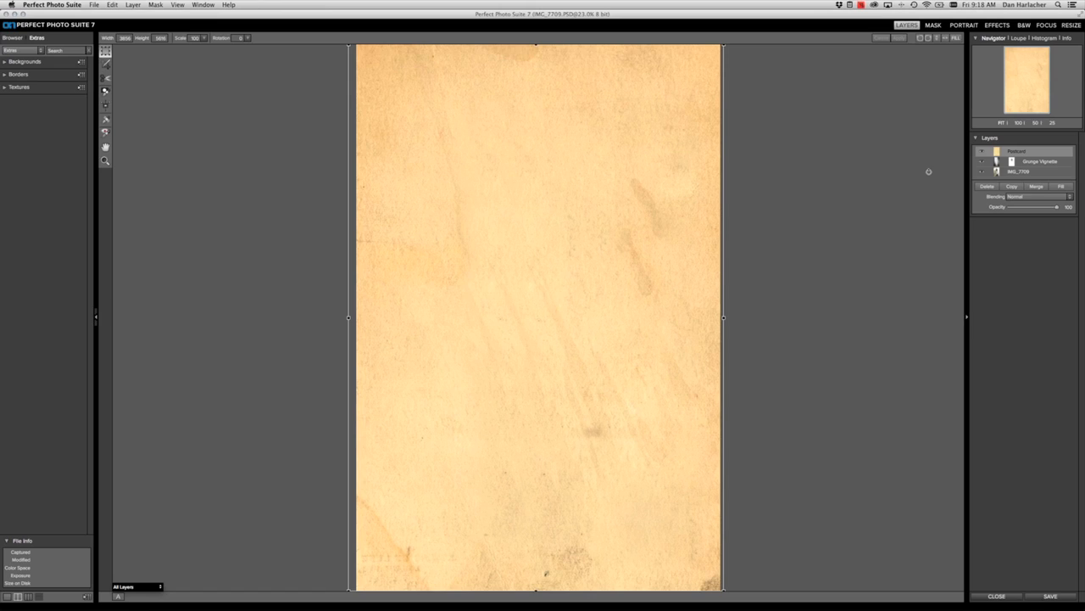
Open the blending mode choices for the Postcard layer
click(1064, 197)
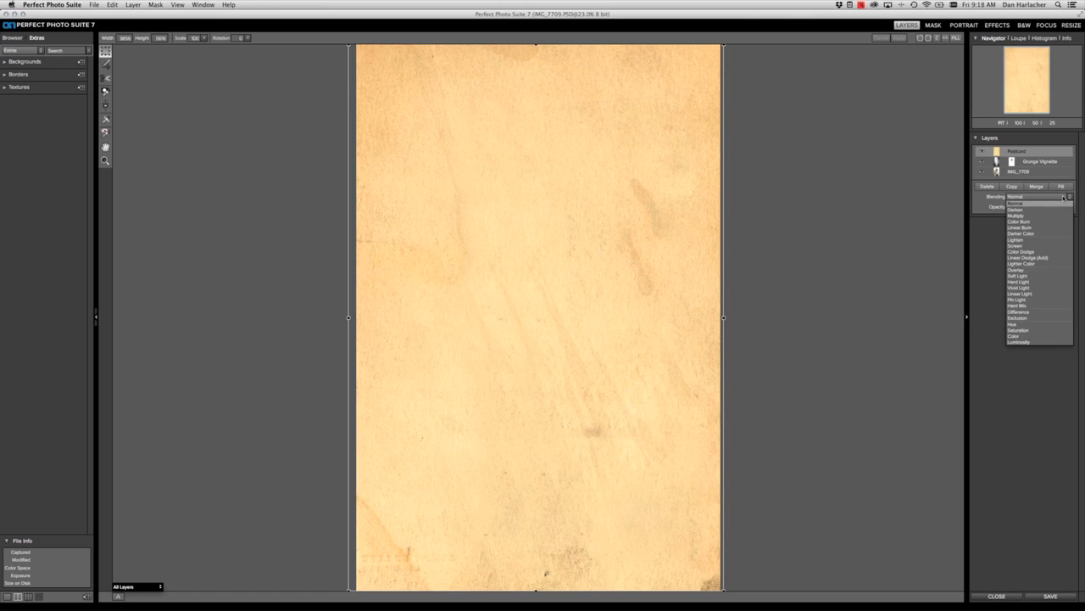